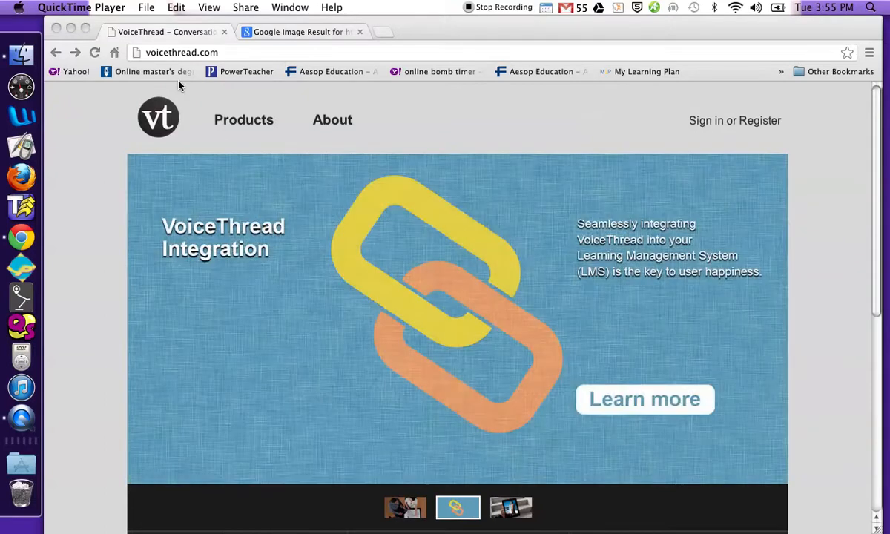
Focus Chrome and sign in to VoiceThread to reach the MyVoice library
click(709, 125)
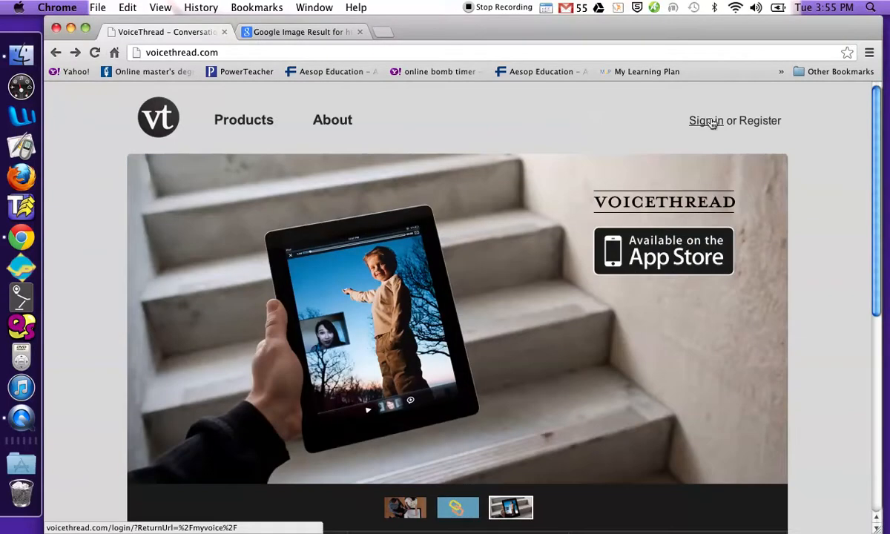
click(711, 124)
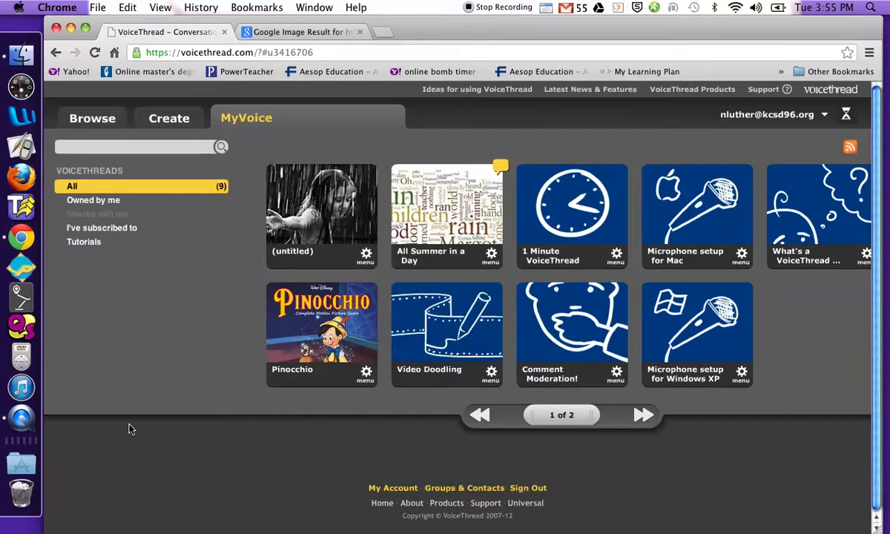
Start a new VoiceThread and choose to upload media from a URL
click(183, 122)
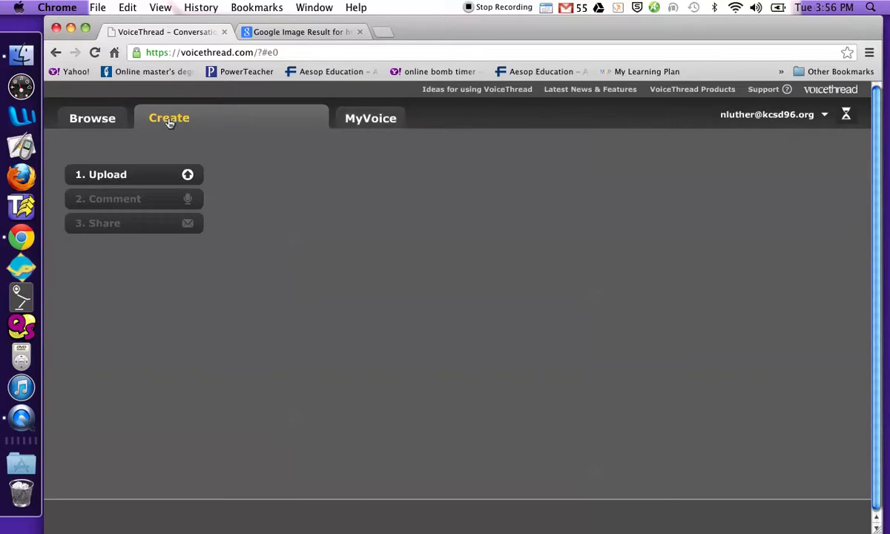
click(188, 175)
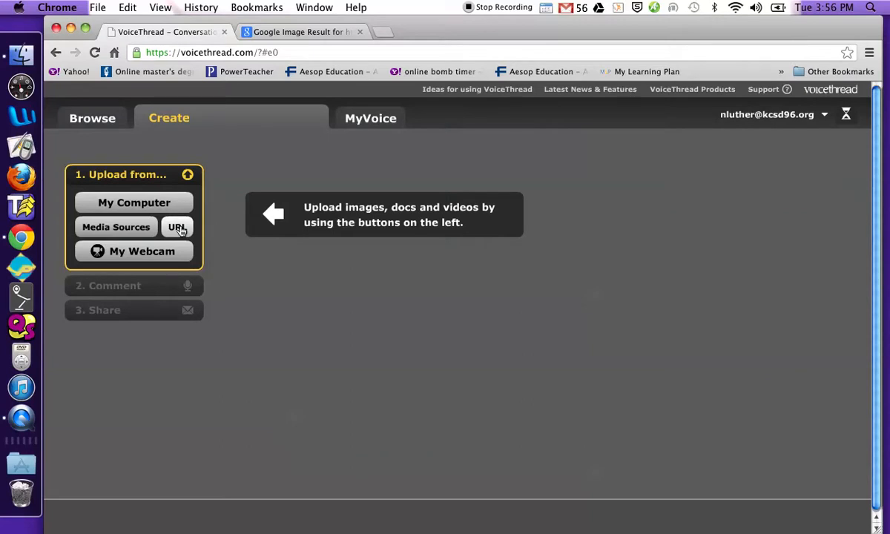
click(179, 229)
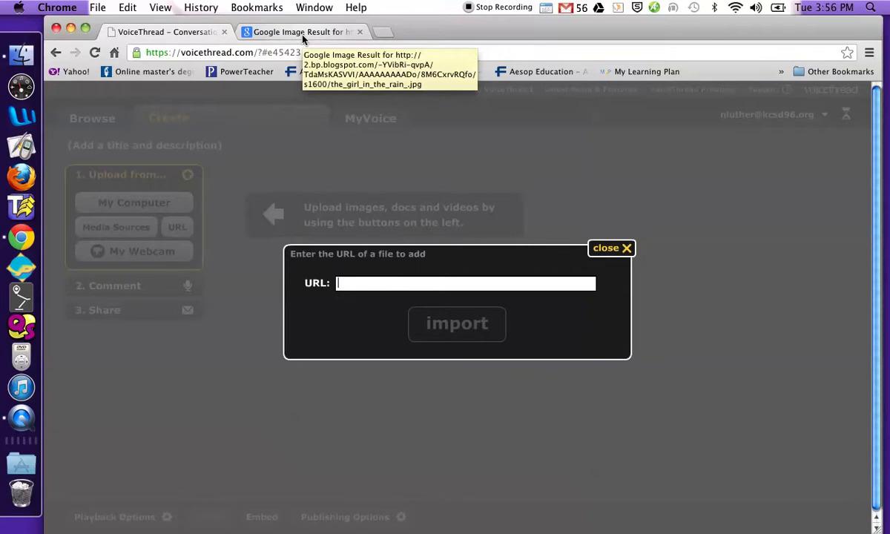
Try importing the Google Images page address, which VoiceThread rejects as an HTML file
click(302, 36)
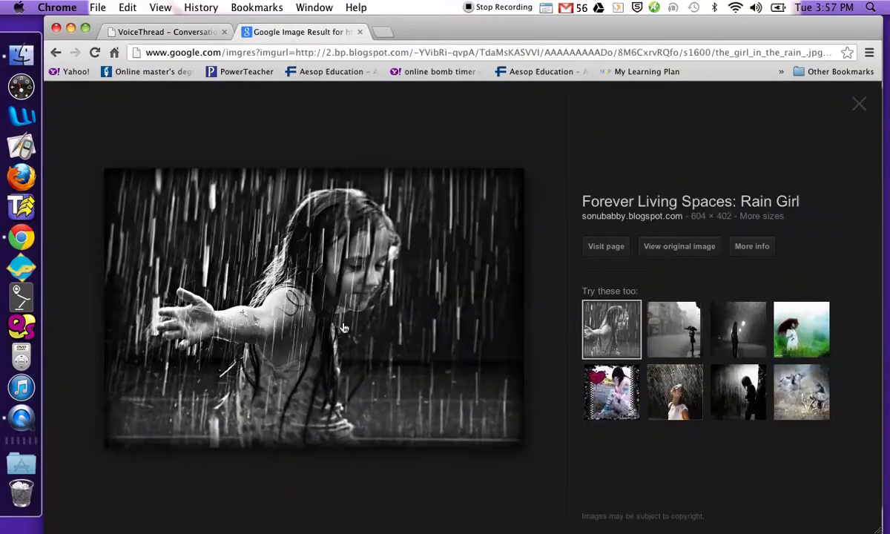
click(147, 57)
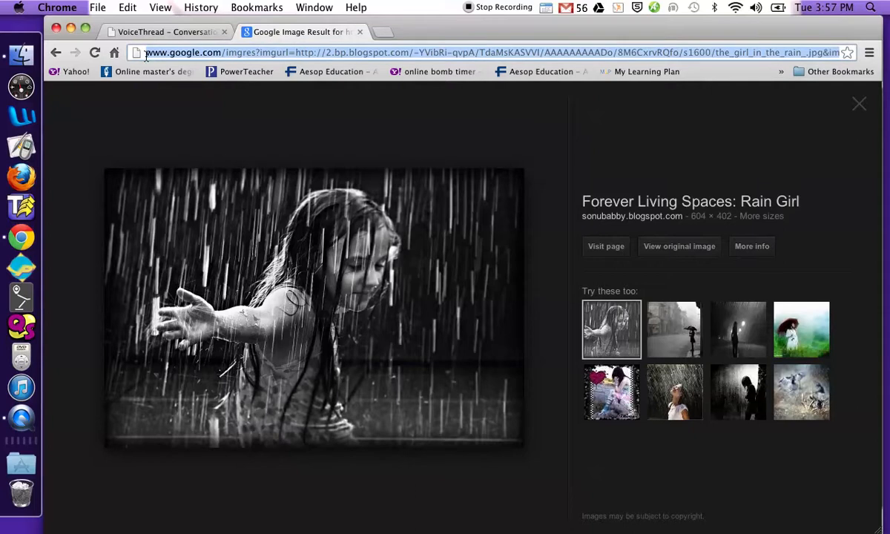
key(super+c)
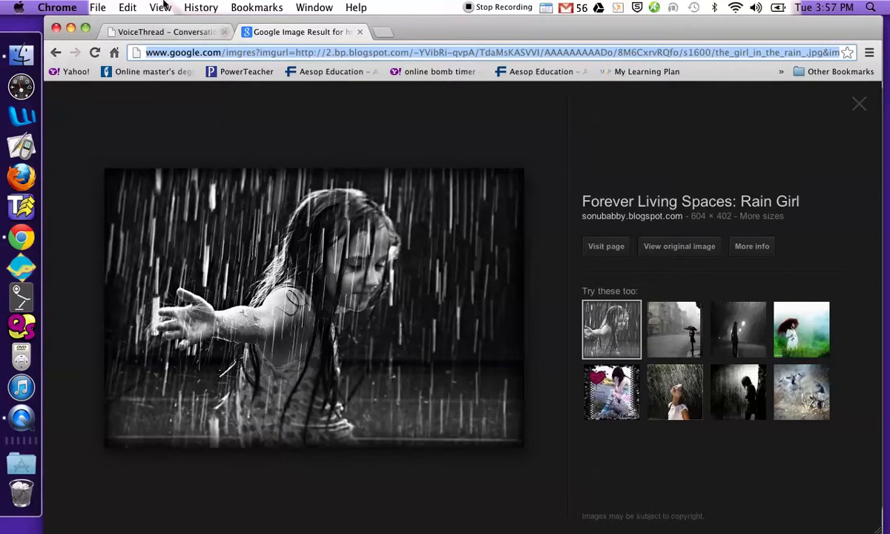
click(162, 33)
click(368, 283)
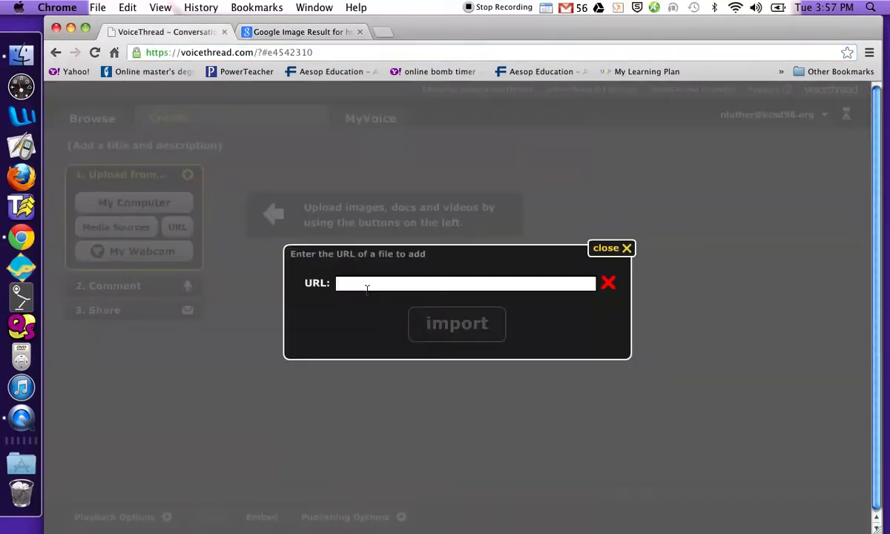
key(super+v)
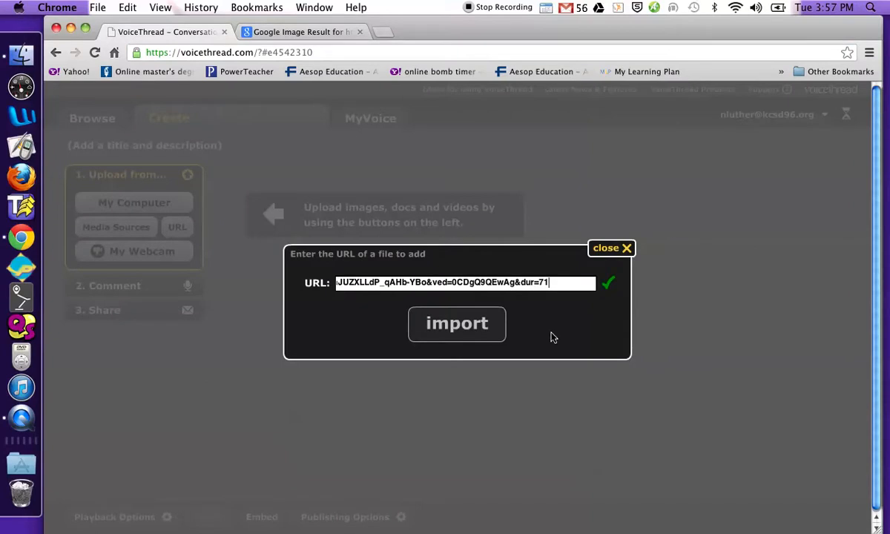
click(475, 329)
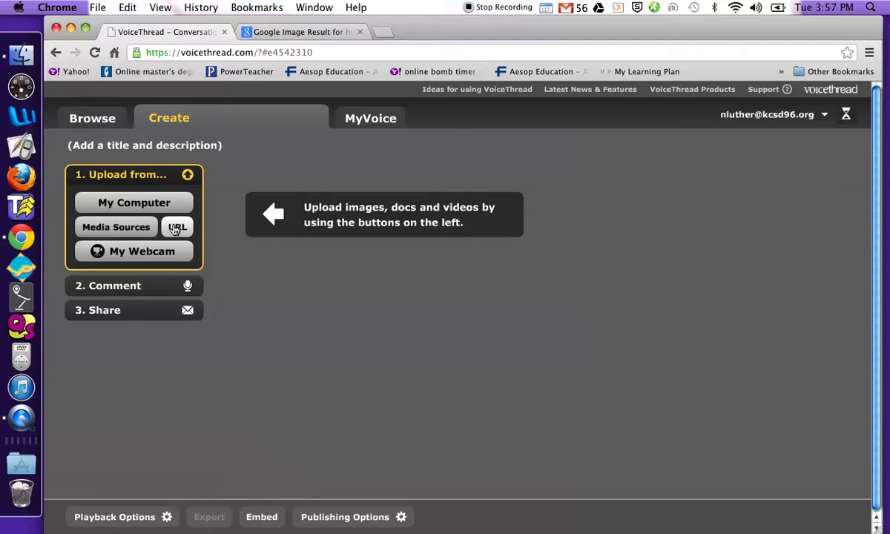
Import the rain-girl photo from its direct address ending the_girl_in_the_rain_.jpg
click(176, 229)
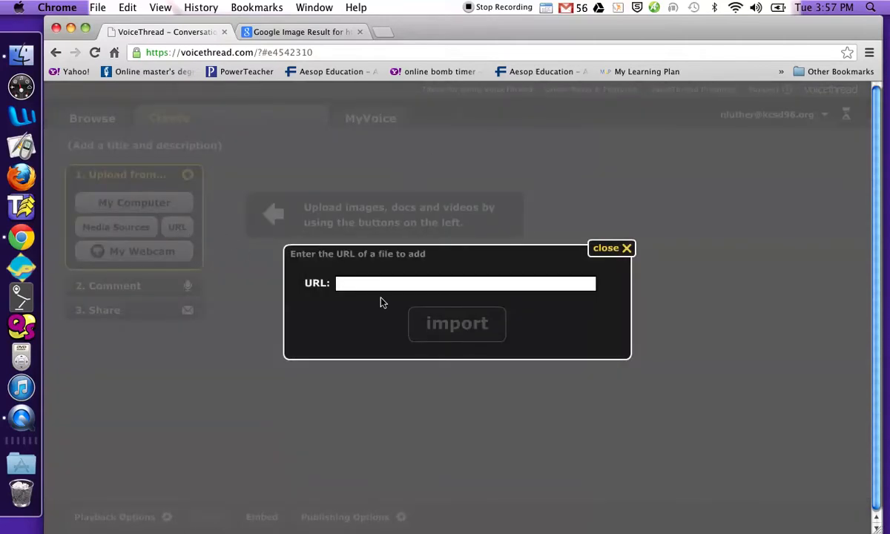
click(296, 34)
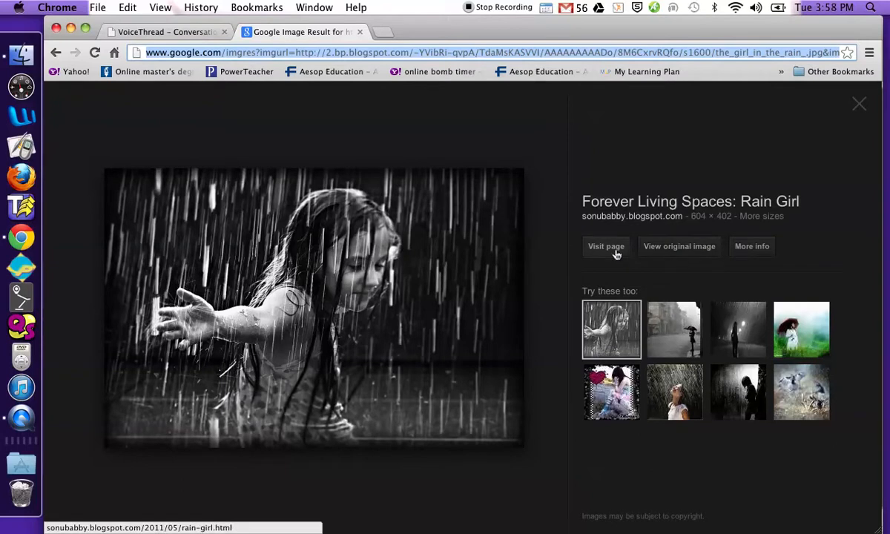
click(697, 253)
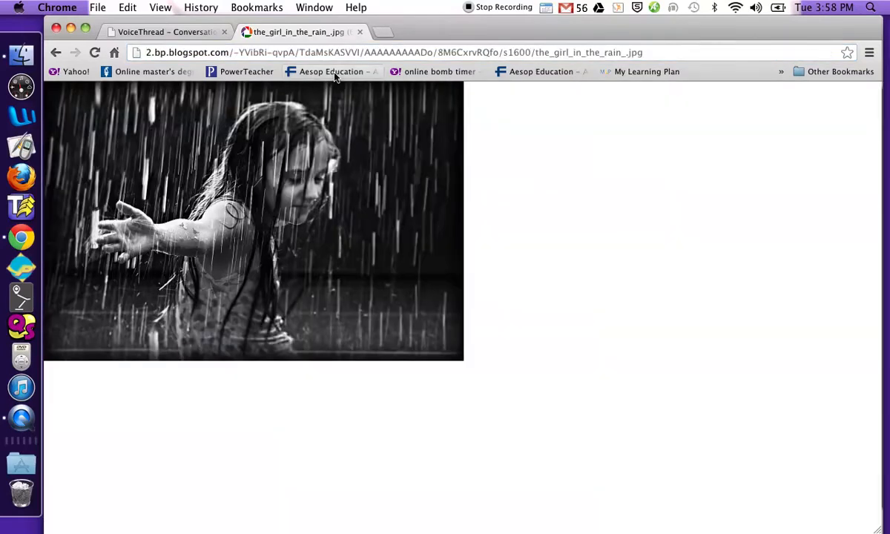
click(611, 52)
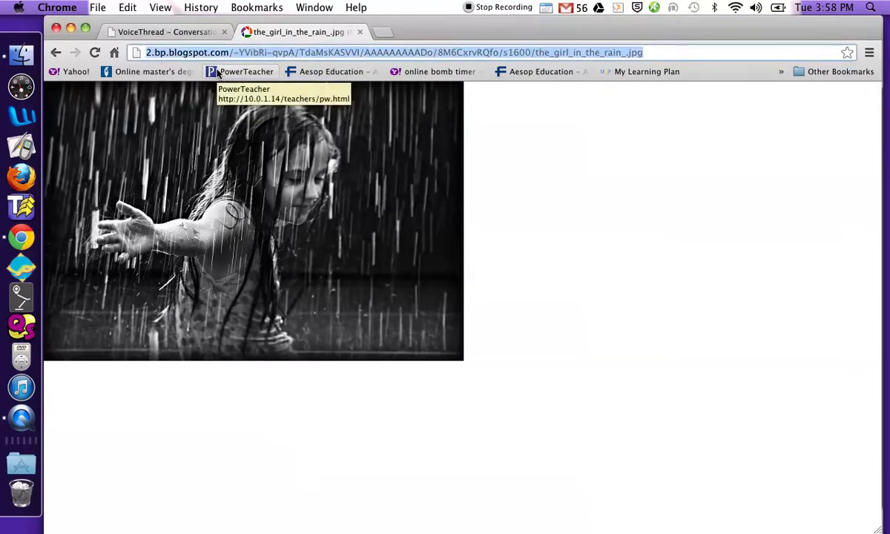
key(super+c)
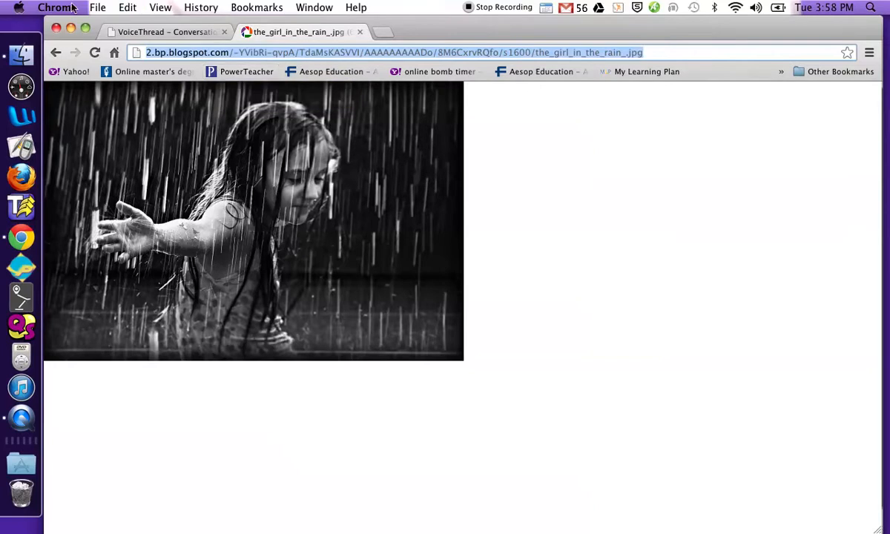
click(165, 33)
click(365, 284)
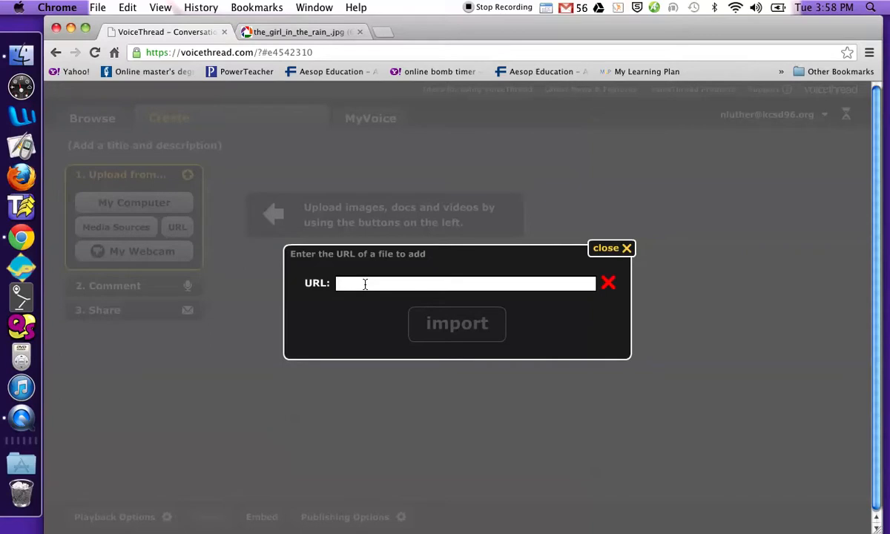
key(super+v)
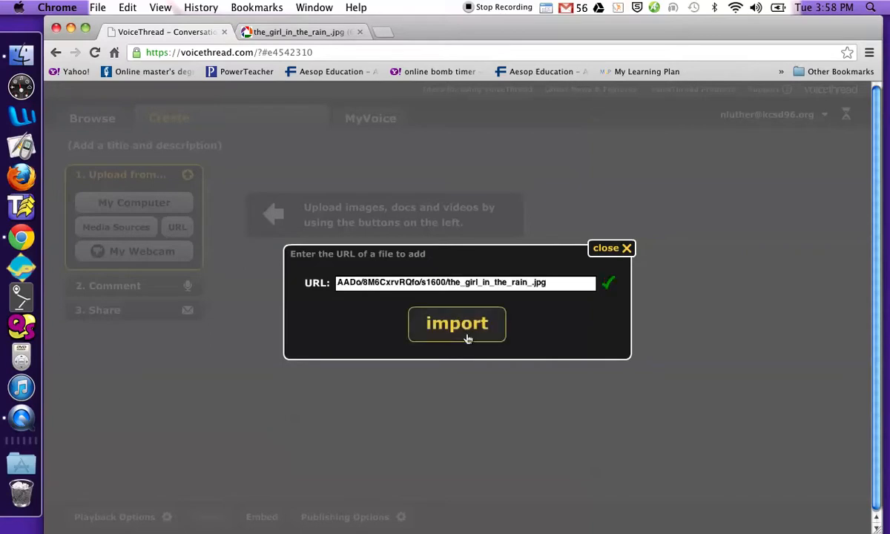
click(467, 337)
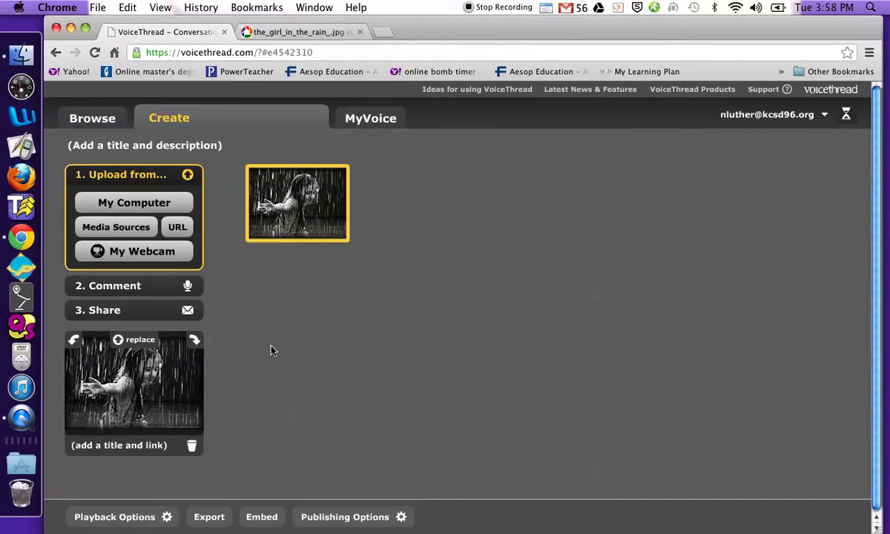
Open the Comment step, skip the identity picture, and show the comment options
click(135, 288)
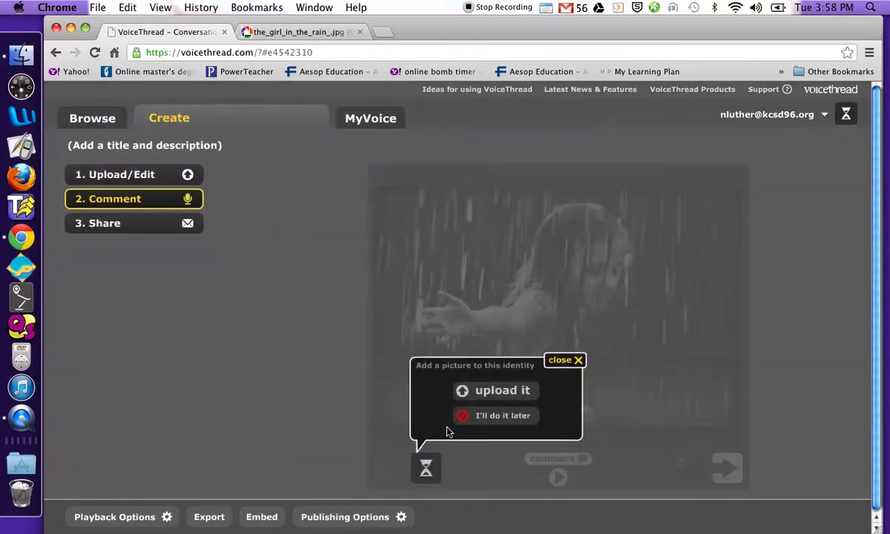
click(500, 418)
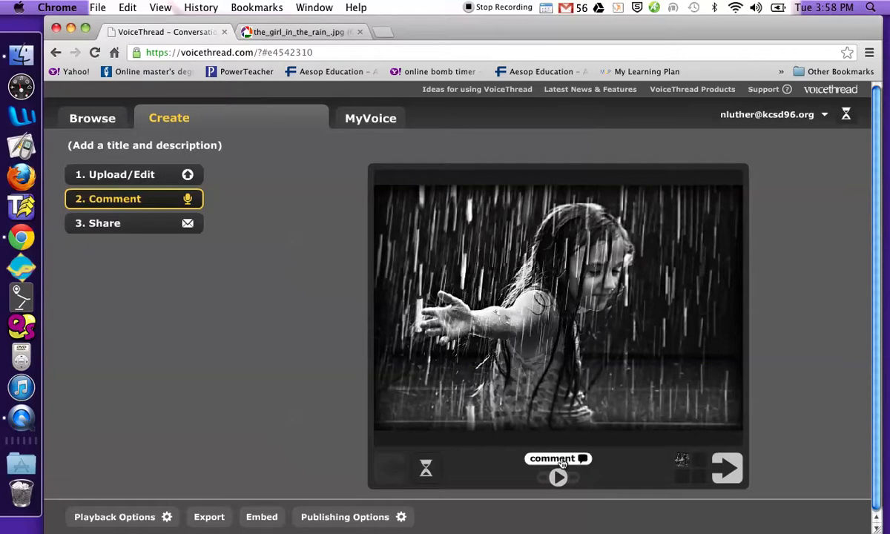
click(562, 459)
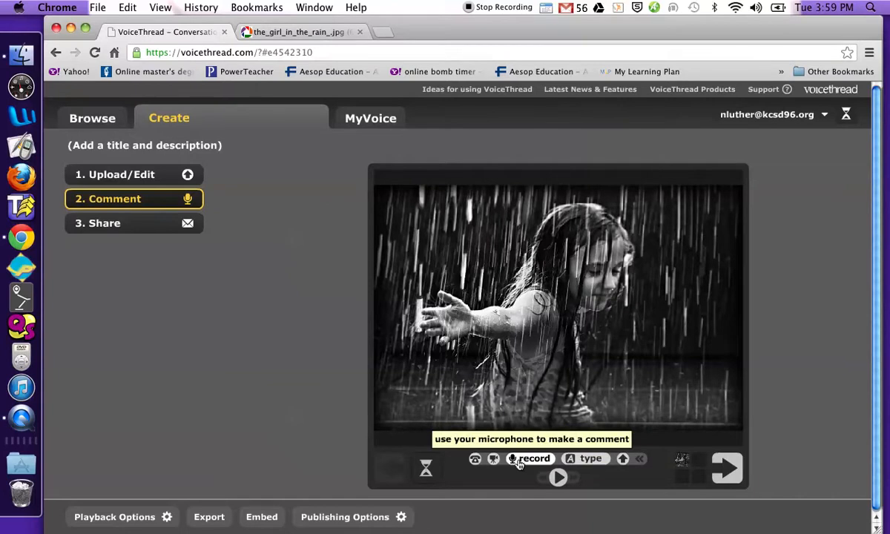
Record a voice comment on the rain-girl slide, allowing microphone access, and save it
click(528, 458)
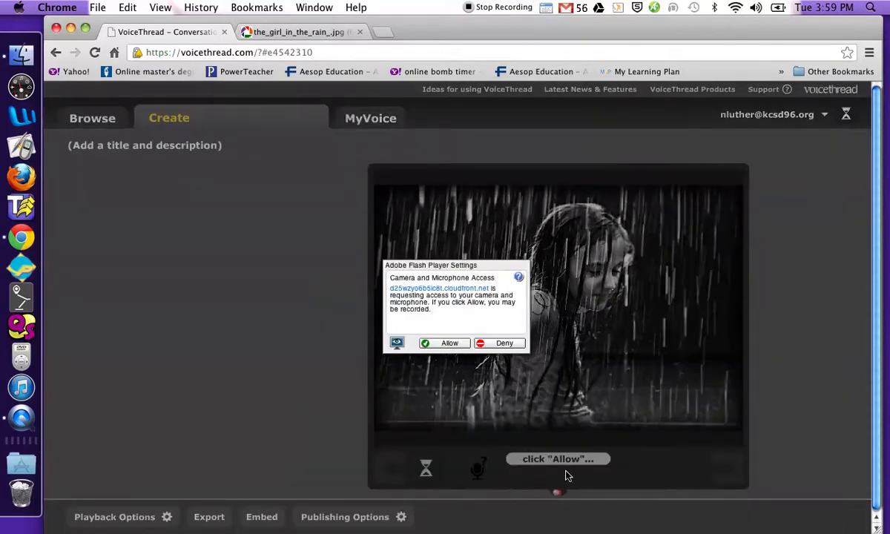
click(436, 345)
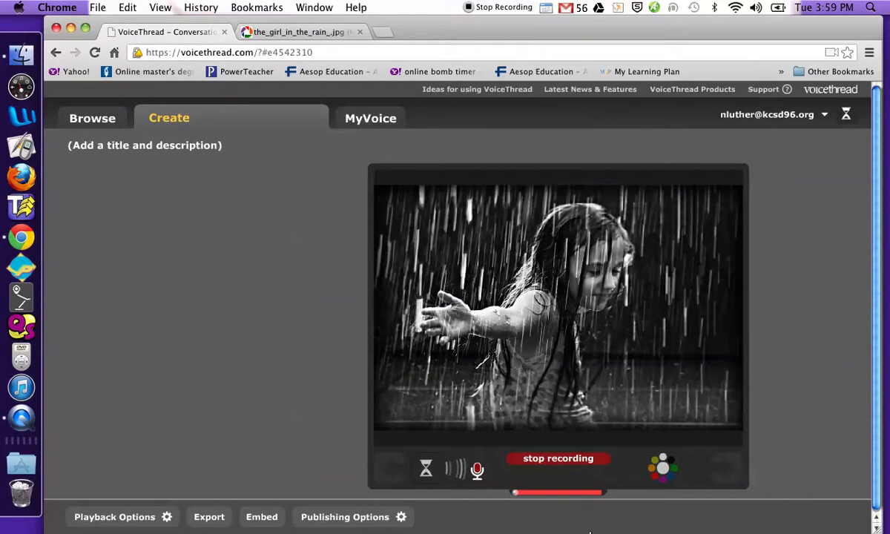
click(560, 459)
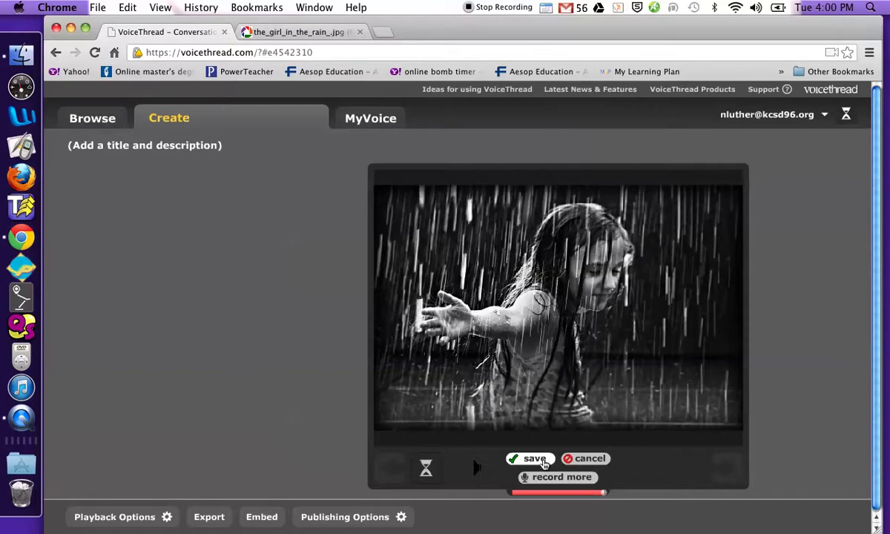
click(543, 460)
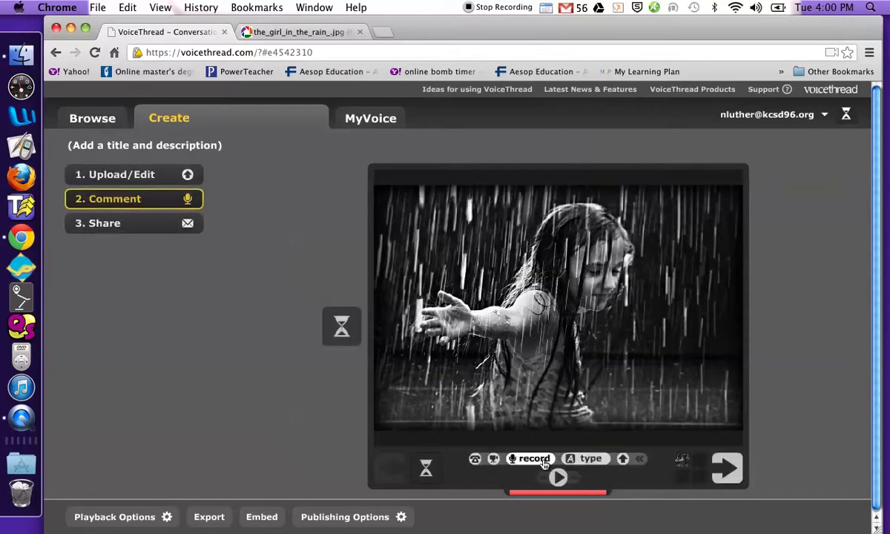
Save a typed comment: Margot disliked Venus, was sick of rain, wanted to go home
click(592, 460)
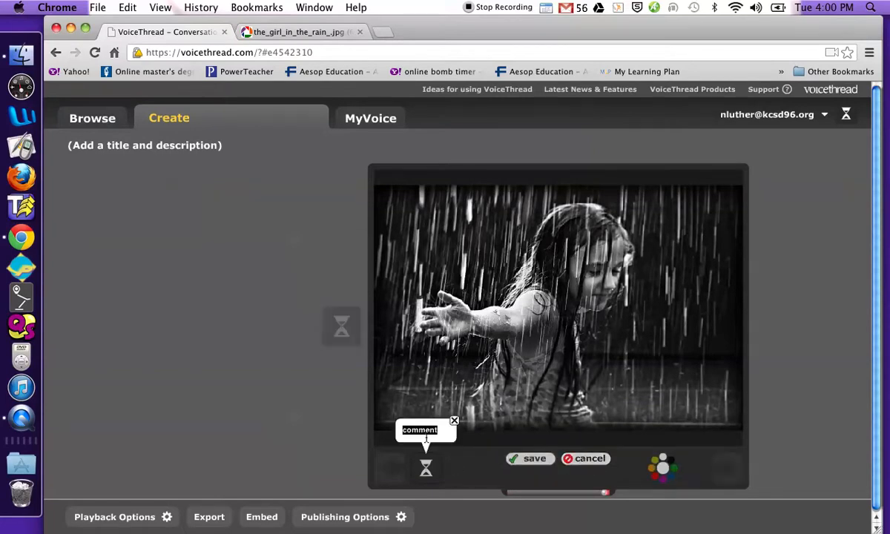
text(Margot disliked living on Ven)
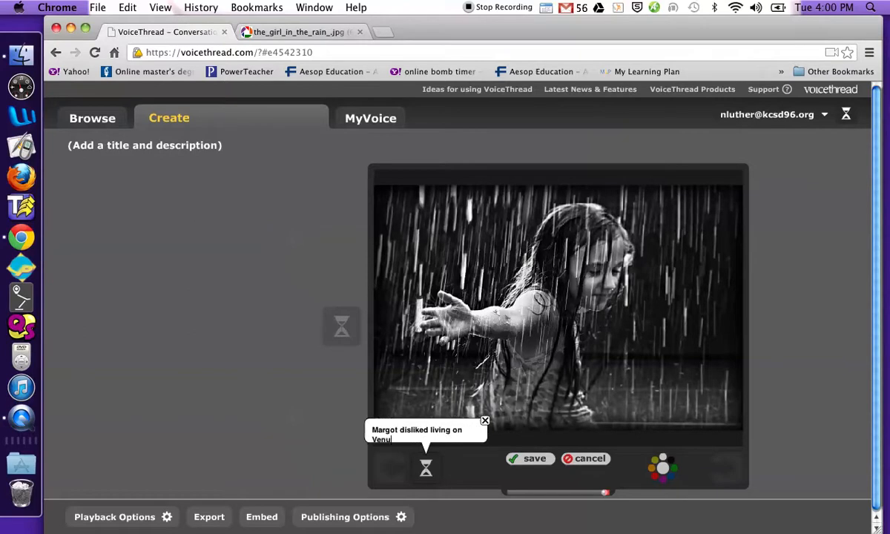
text(us.  She was)
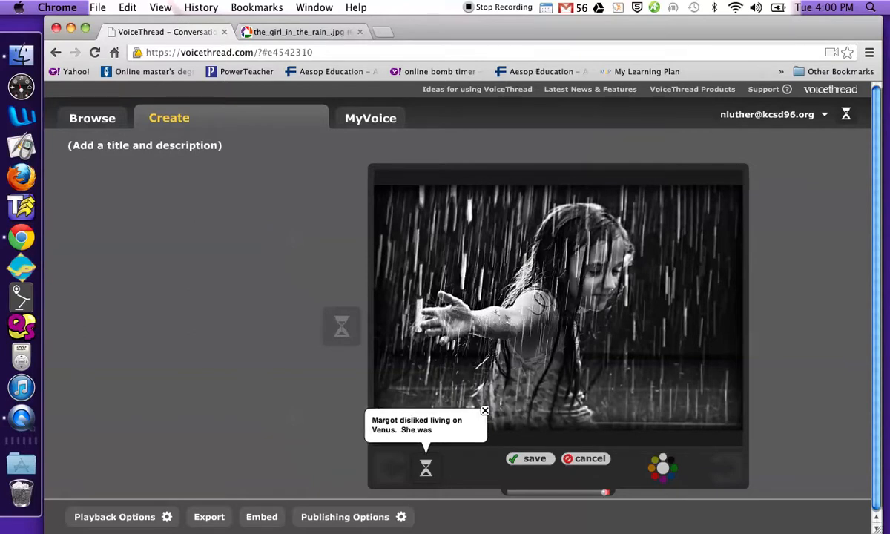
text( sick of the rea)
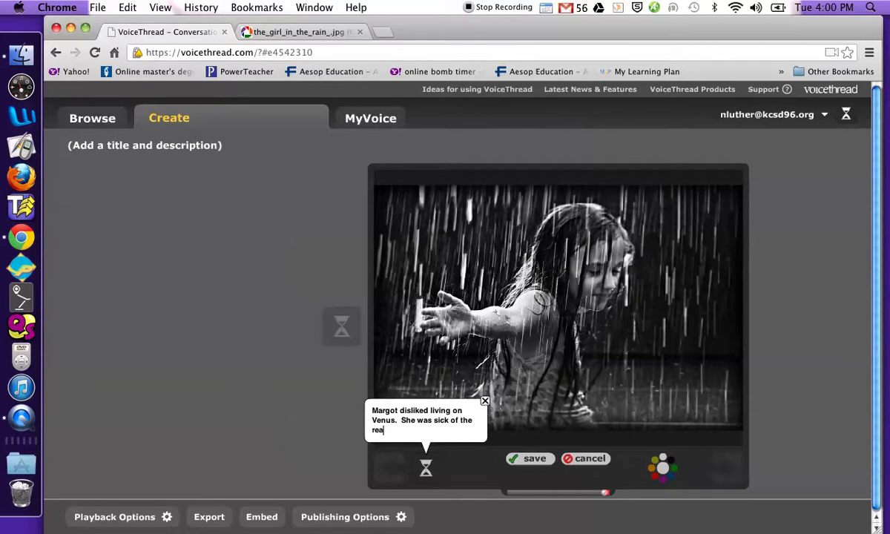
key(BackSpace)
text(ain.  She didn)
key(BackSpace)
text(not get what she )
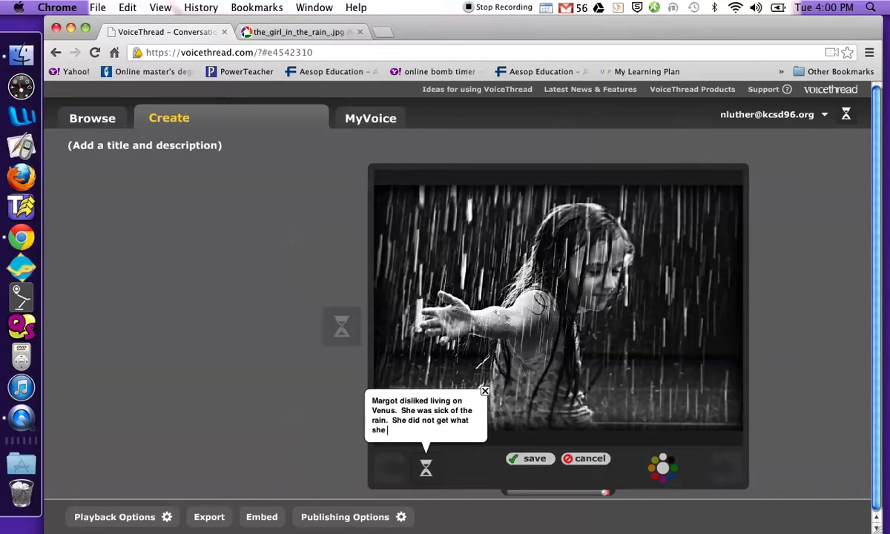
text(wantee)
key(BackSpace)
text(d, to go back home.)
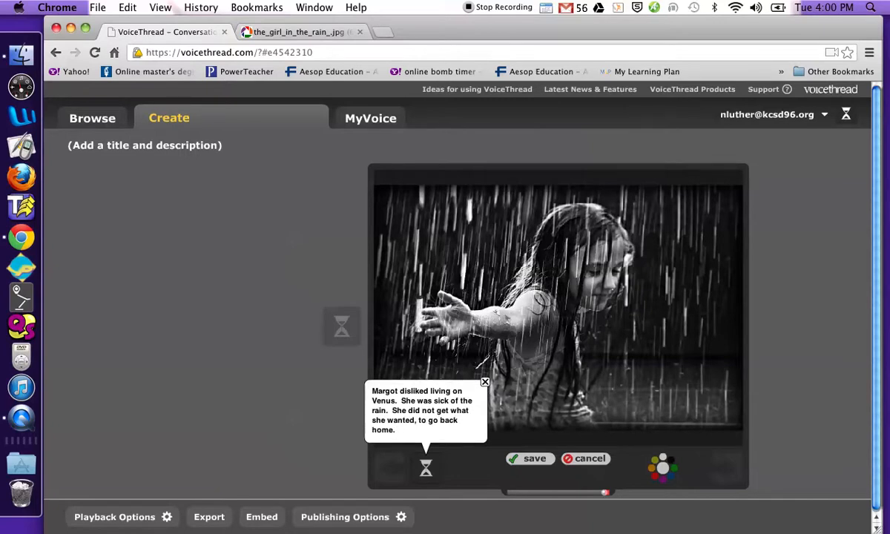
text(  You don't always get )
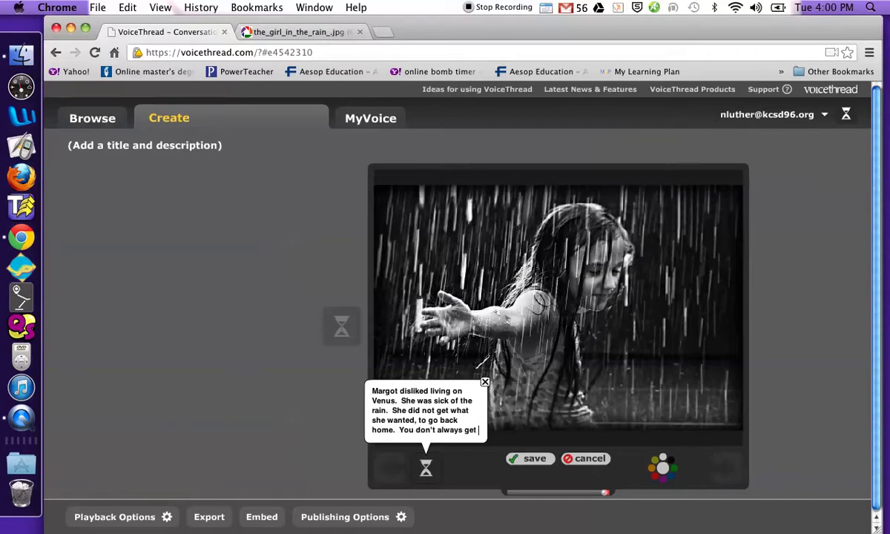
text(what you want.)
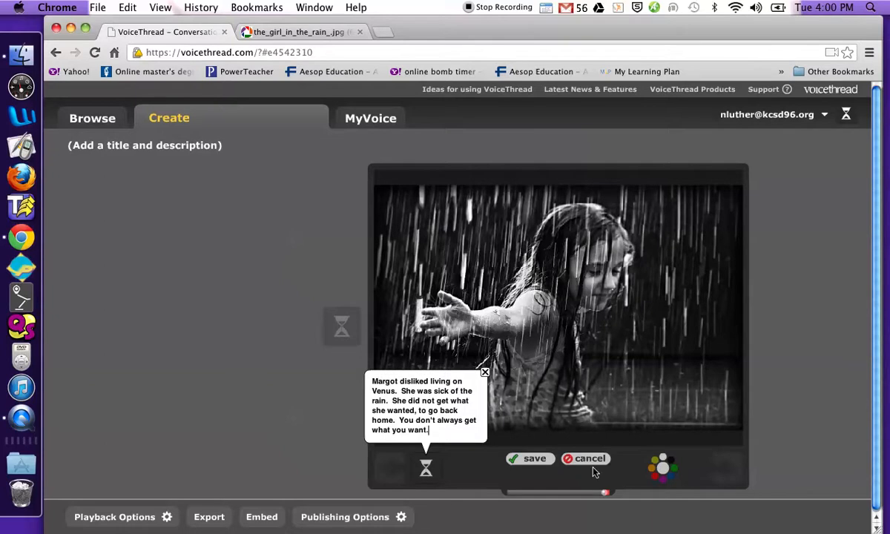
click(534, 460)
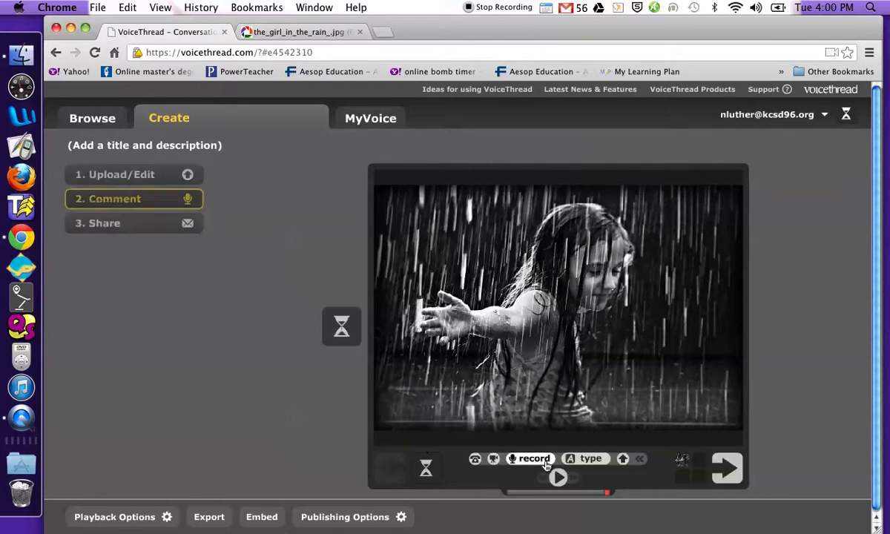
Play and stop the slide's voice comment, then return to the Upload/Edit view
click(340, 329)
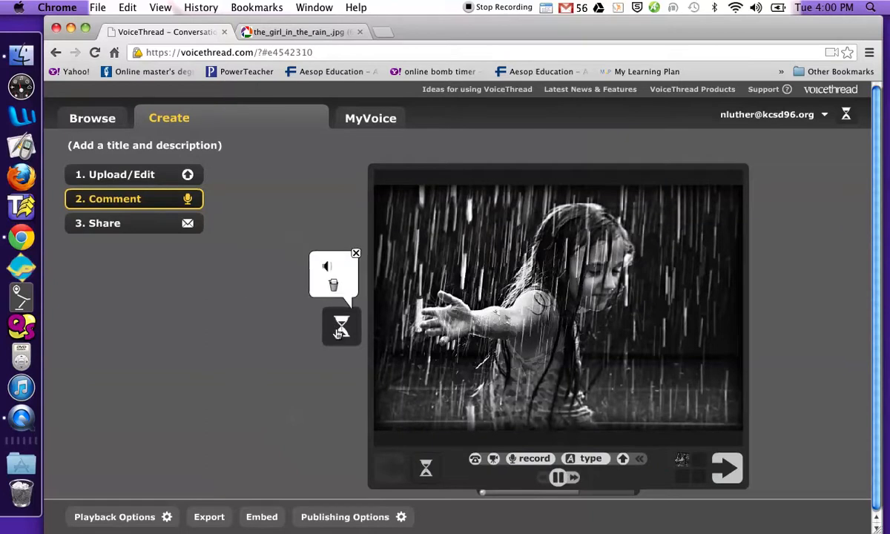
click(356, 254)
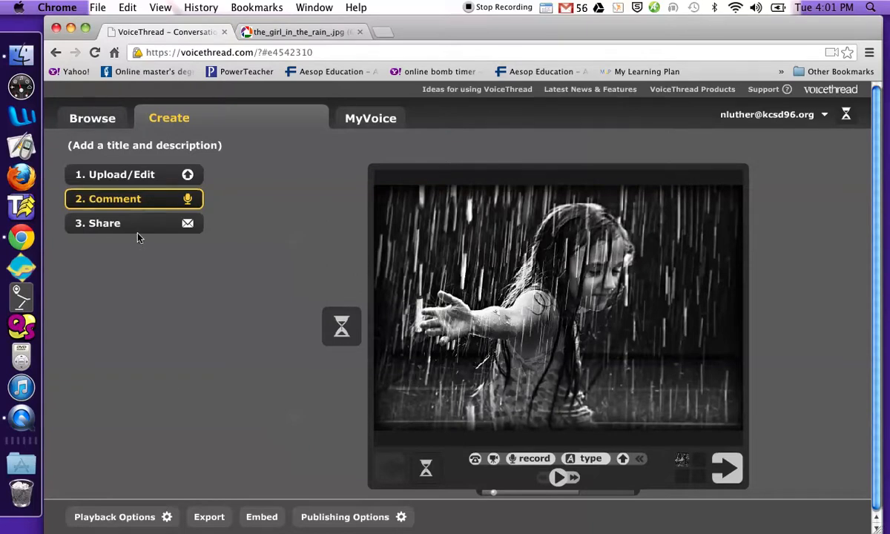
click(150, 175)
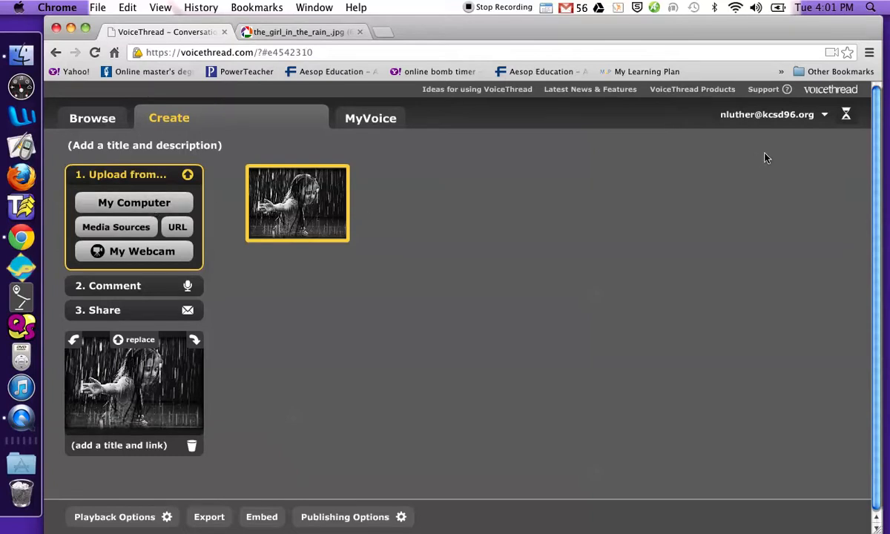
Title the thread 'All Summer in a Day', described 'A VoiceThread analyzing the theme of the story.'
click(136, 149)
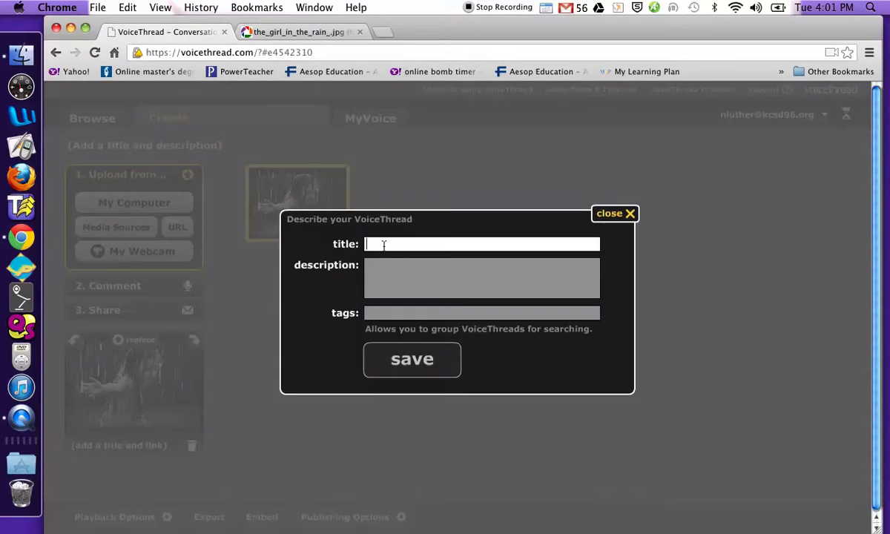
text(All Summer in a Day)
click(387, 275)
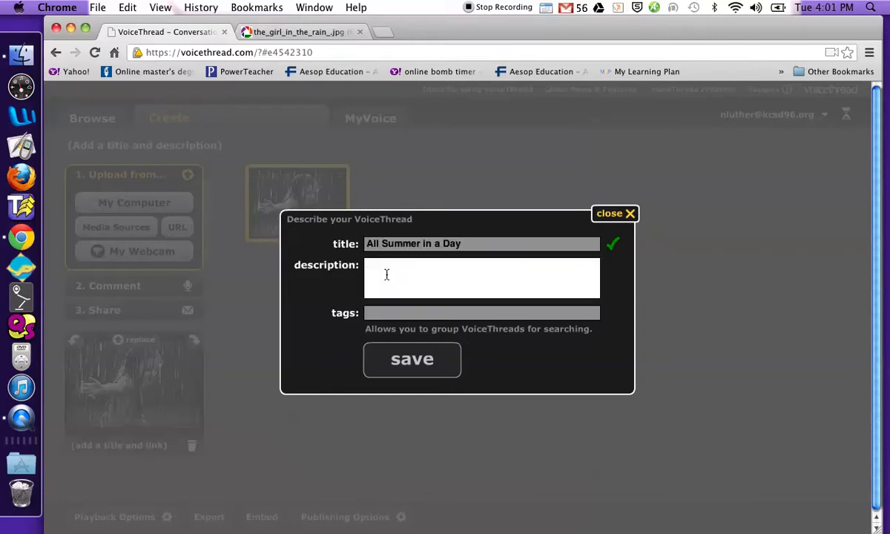
text(A voi)
key(BackSpace)
text(VoiceThread analys)
key(BackSpace)
text(zing the theme of th)
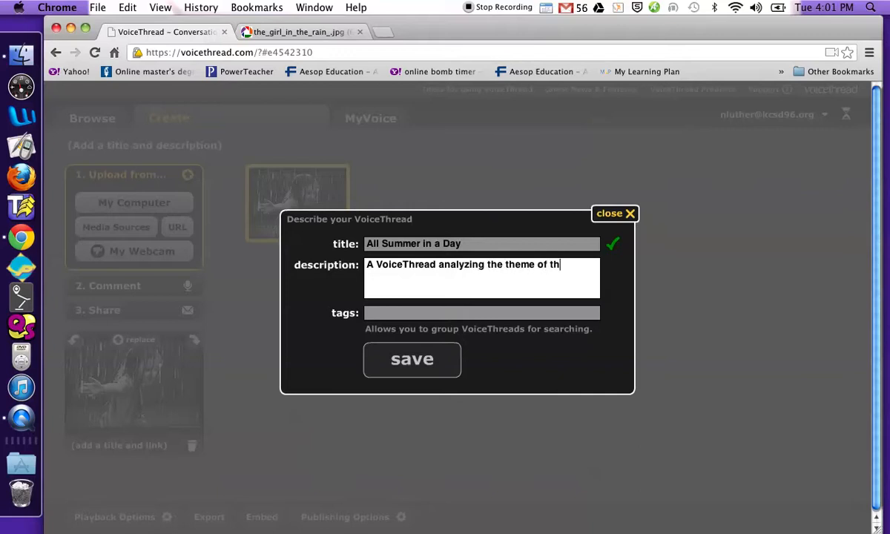
text(e story.)
click(419, 368)
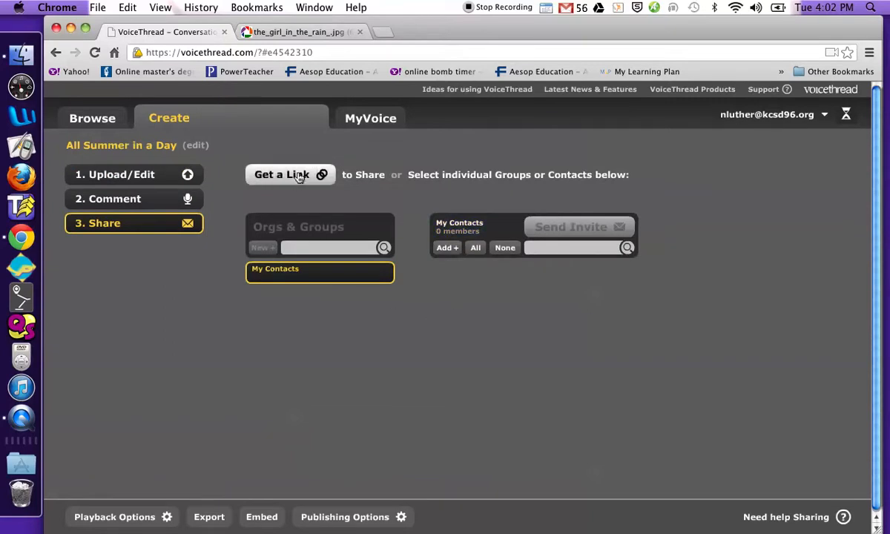
Copy the thread's share link letting anyone view and comment
click(299, 176)
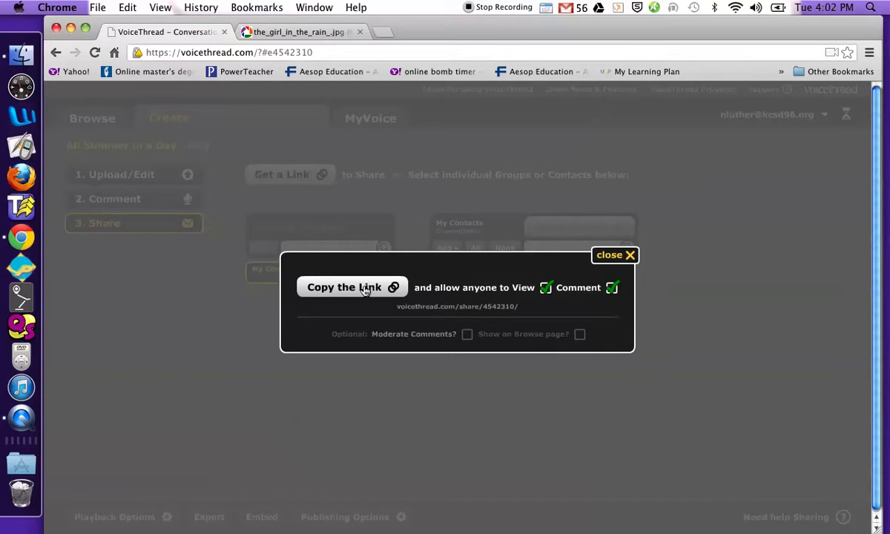
click(365, 289)
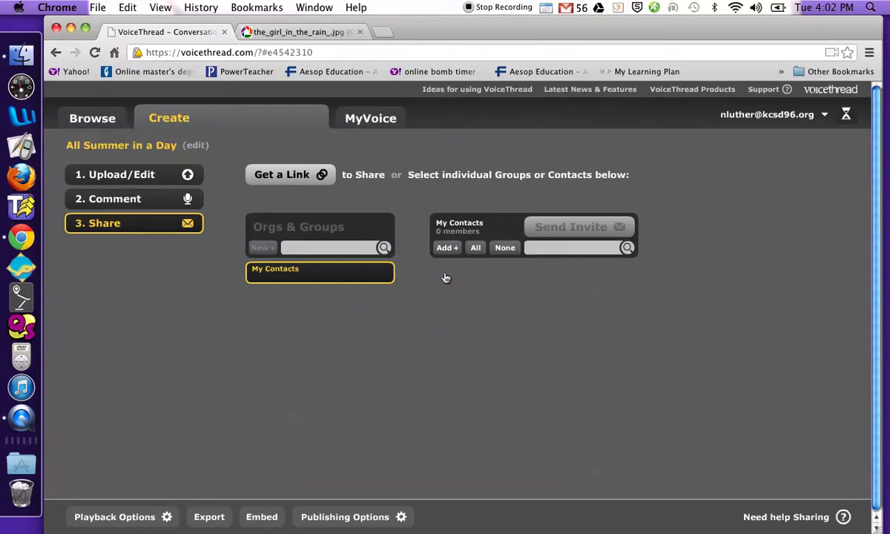
click(97, 7)
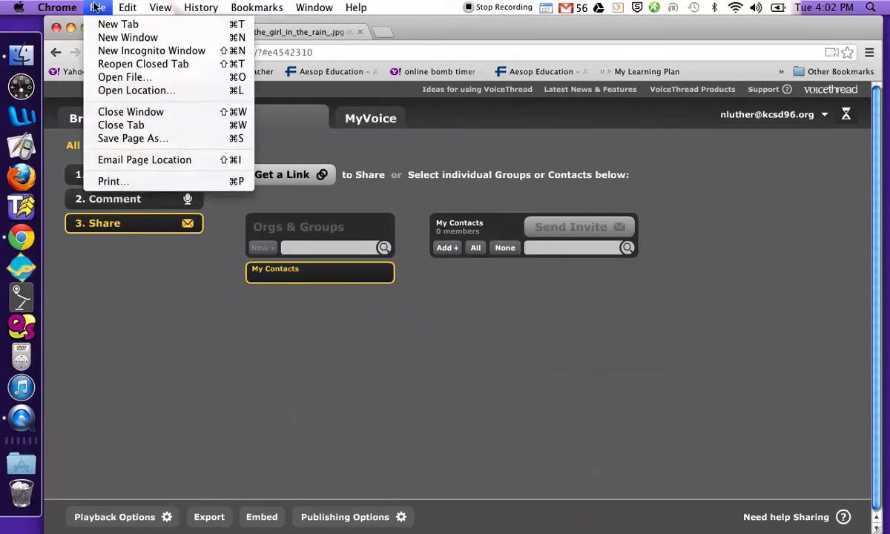
Open a new Chrome tab and load the copied All Summer in a Day share link there
click(105, 25)
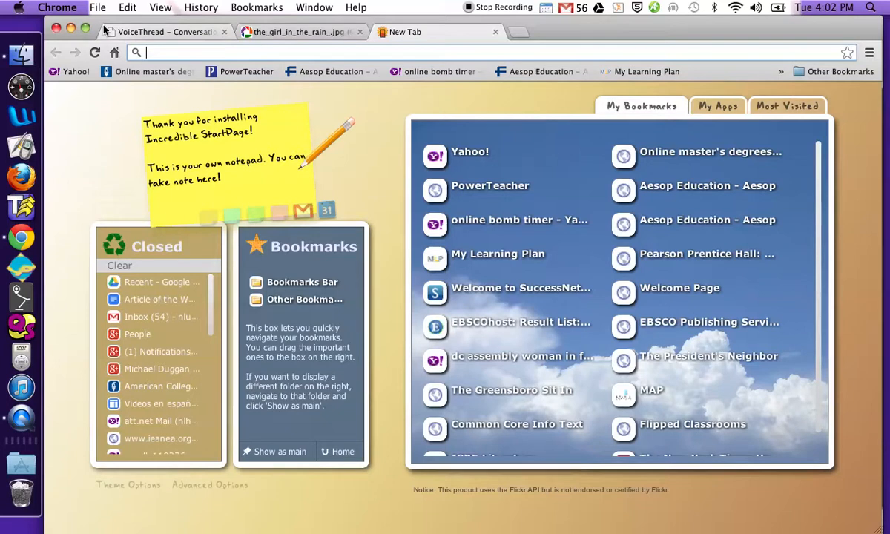
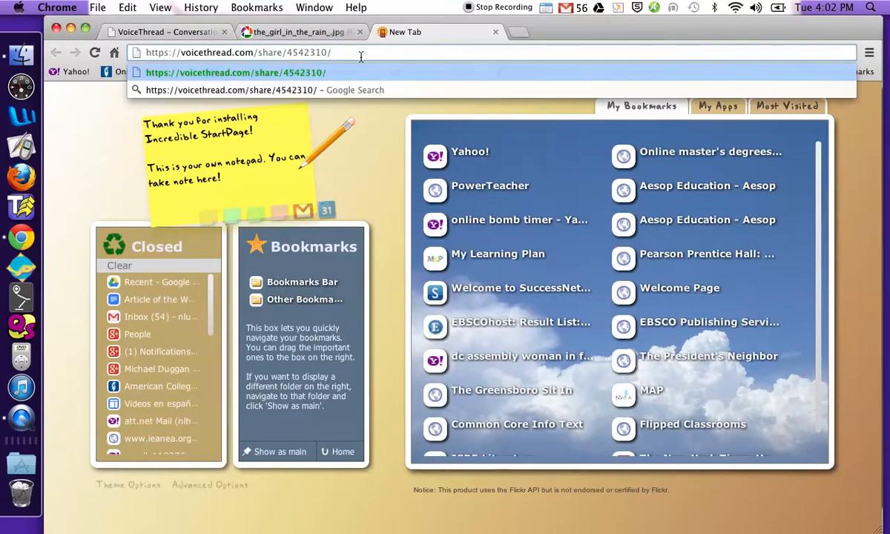
key(Return)
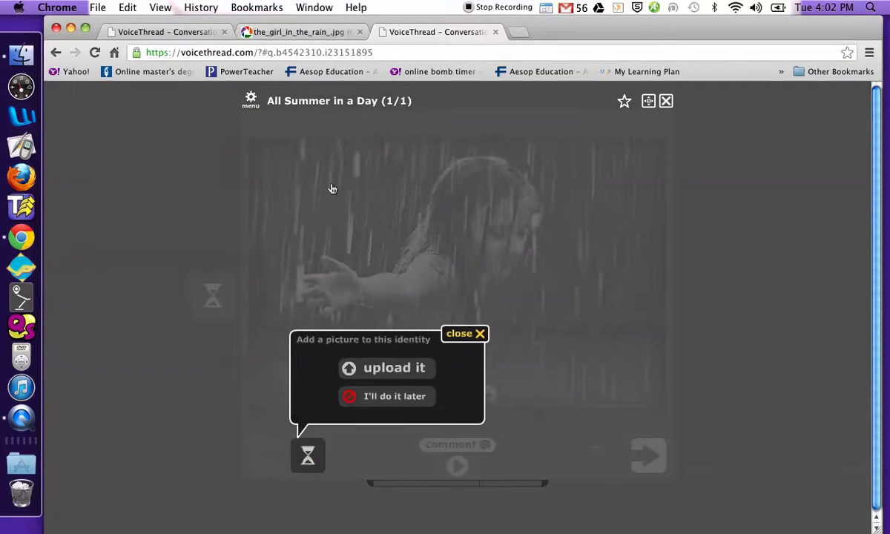
Dismiss the profile-picture prompt with 'I'll do it later', stop the playing comment, and select the page address
click(467, 334)
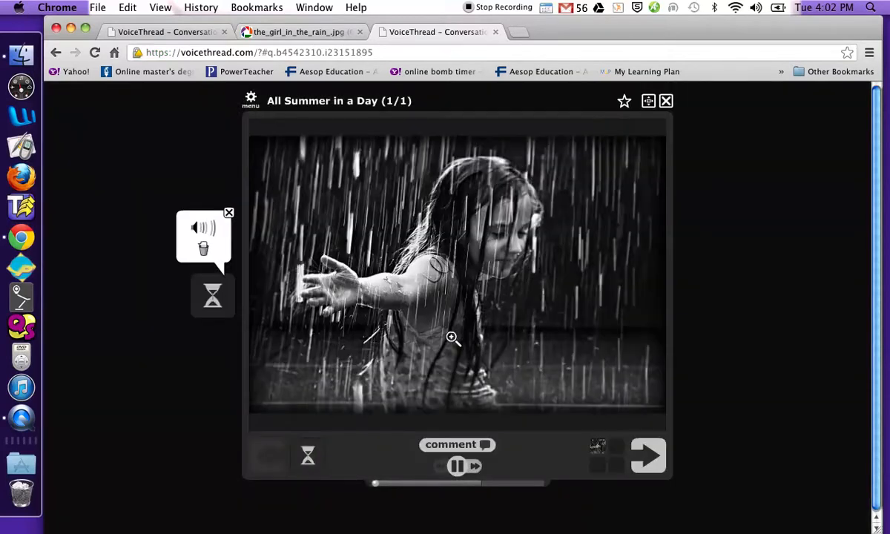
click(229, 215)
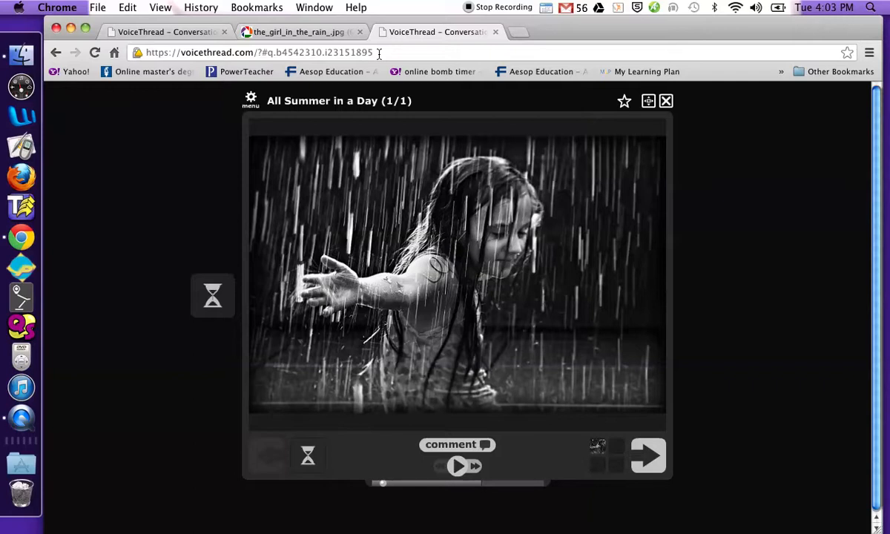
click(378, 53)
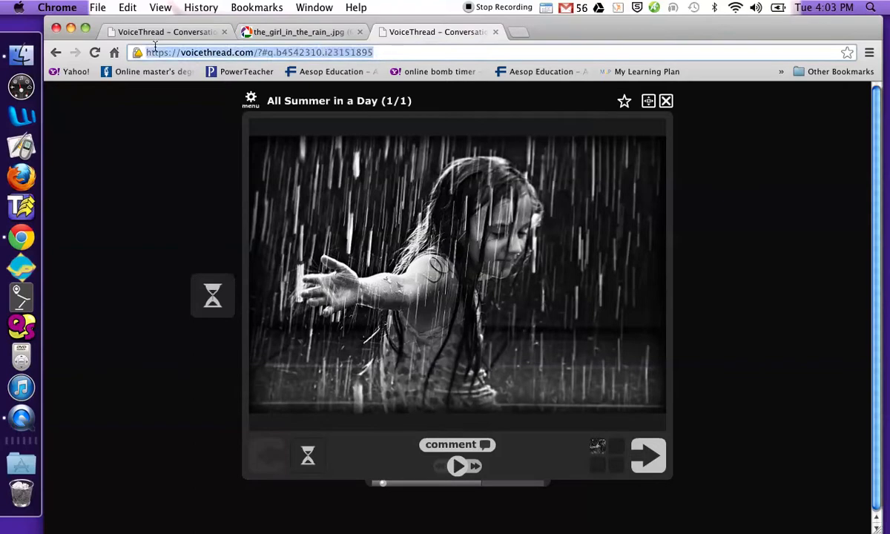